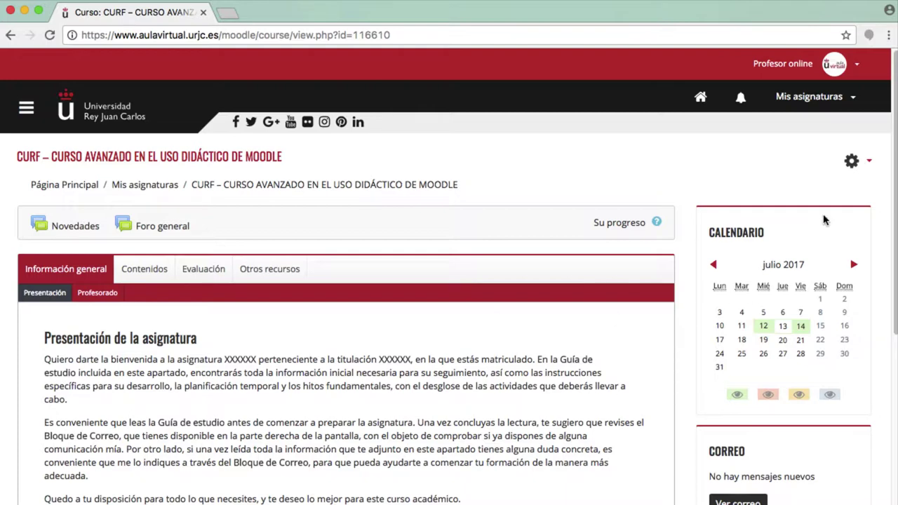
Open the question list of the course's question bank, keeping the category "Por defecto en PLANTILLA_ASIG_TABS_ONLINE"
click(850, 167)
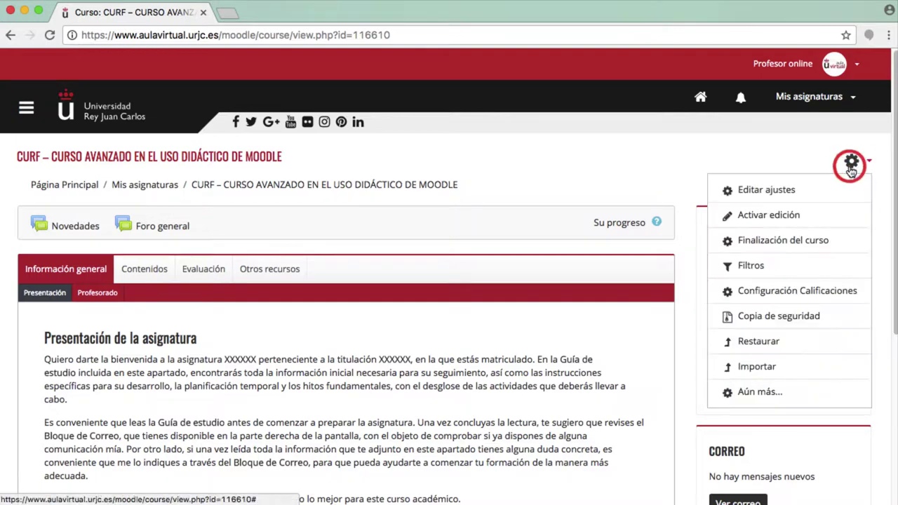
click(756, 393)
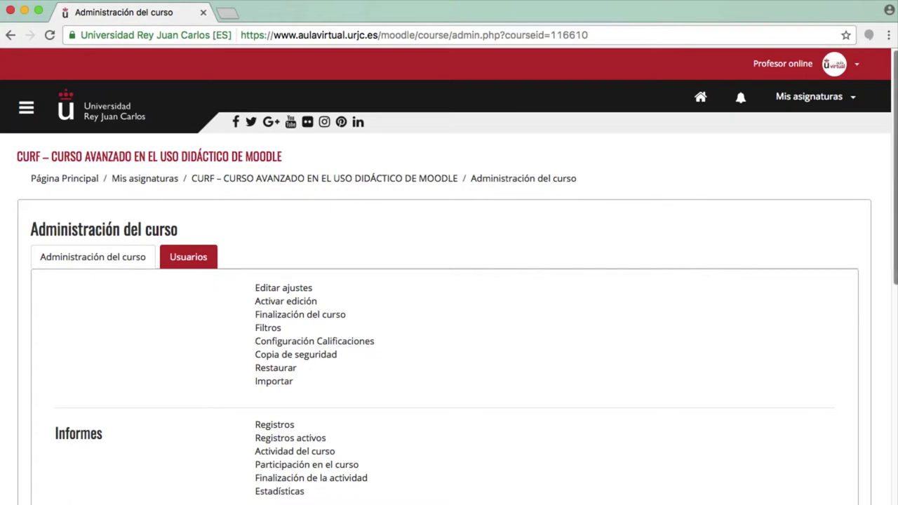
drag(894, 204, 867, 327)
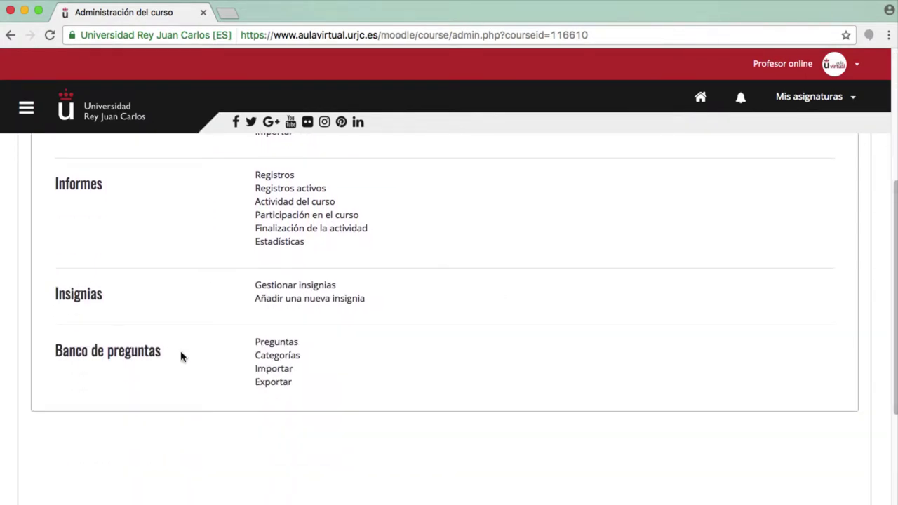
click(271, 343)
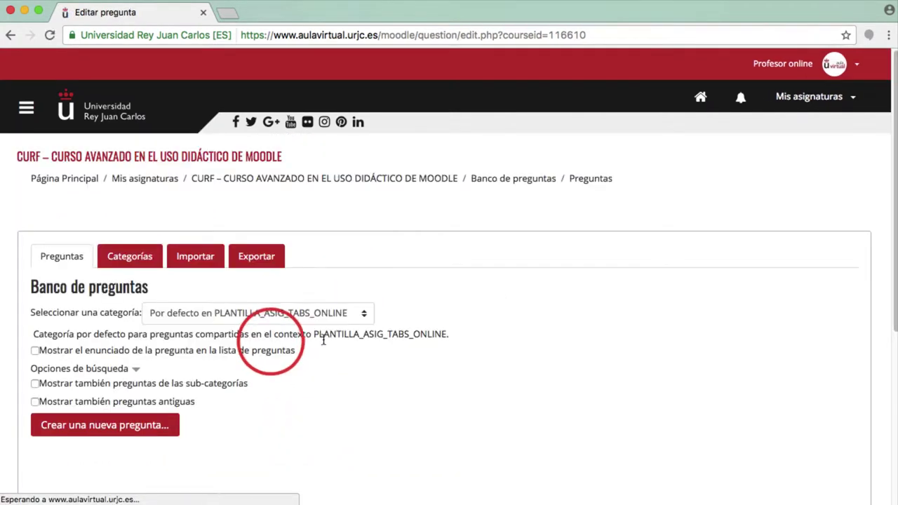
click(291, 315)
click(291, 316)
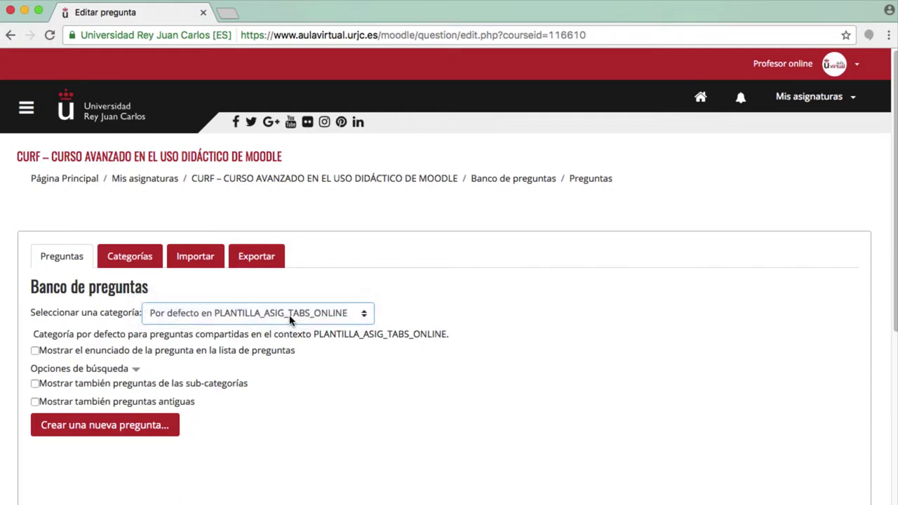
Start a new question of the type "Calculada" in the question bank
click(139, 428)
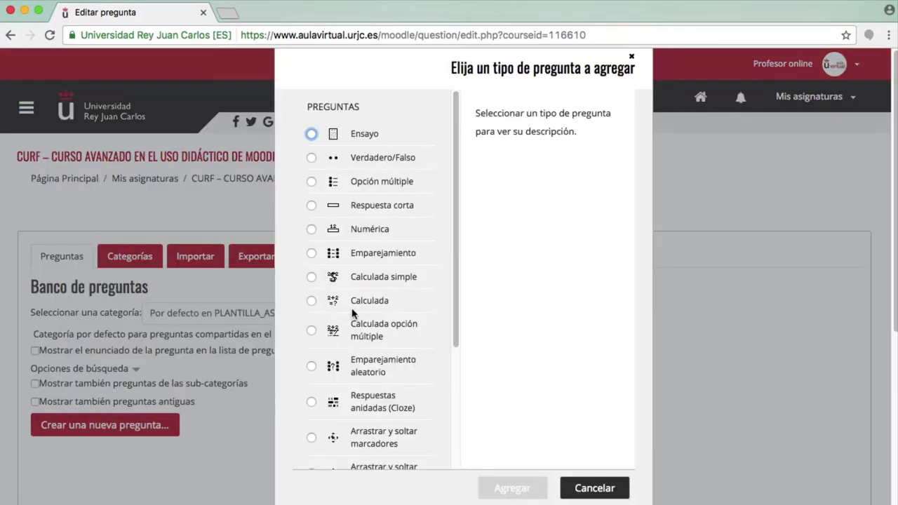
click(312, 301)
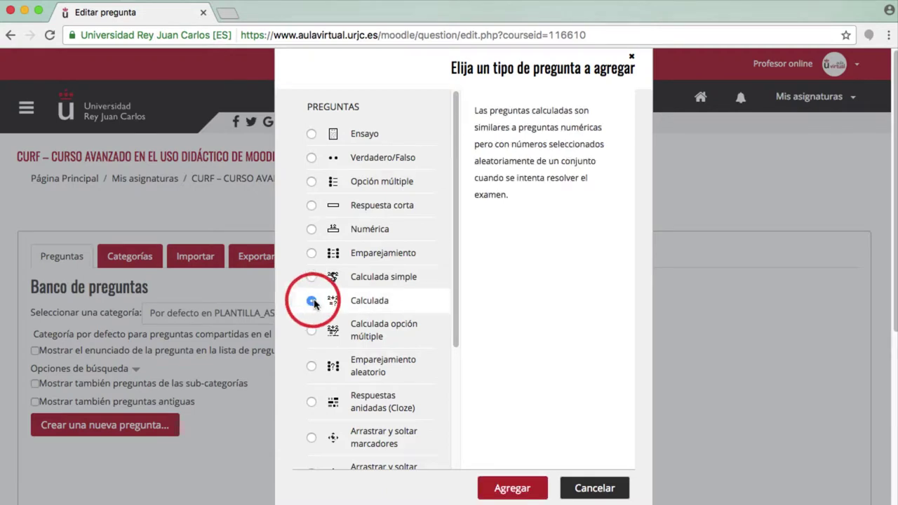
click(511, 487)
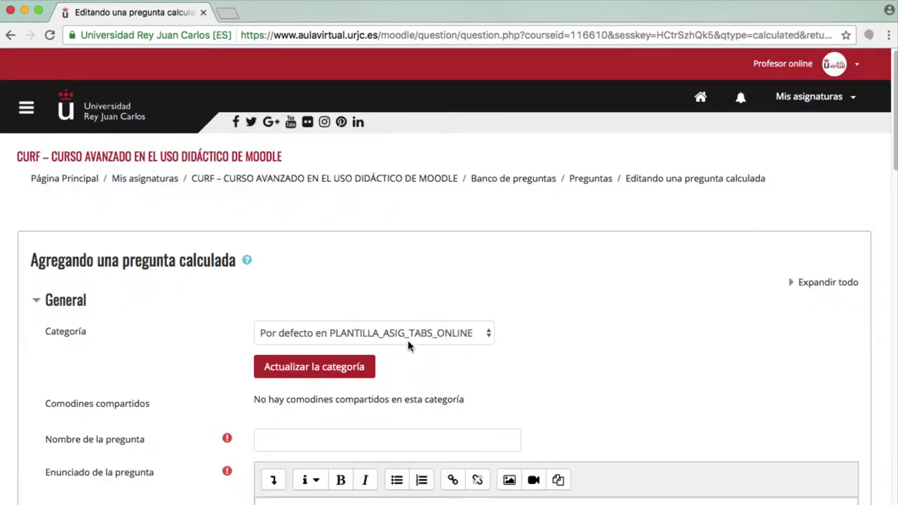
Keep the default category for the calculated question and name the question "Pregunta"
click(408, 337)
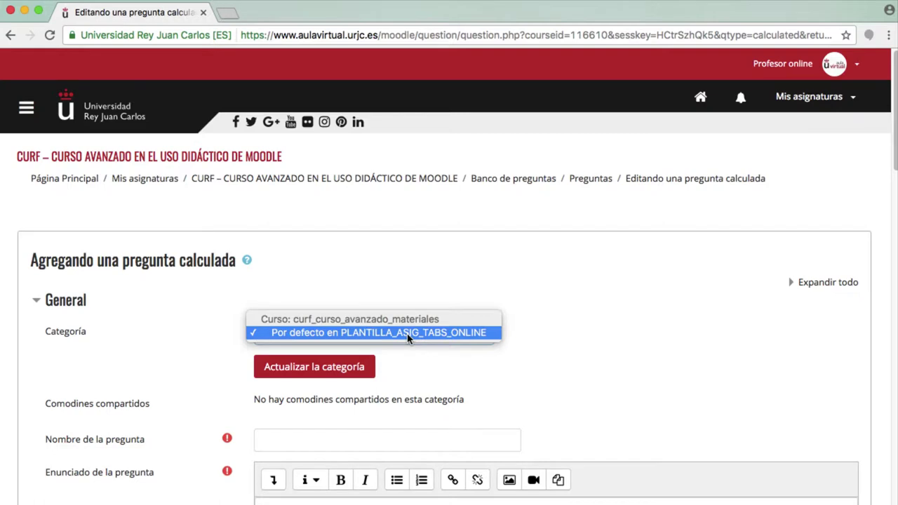
click(408, 334)
click(395, 436)
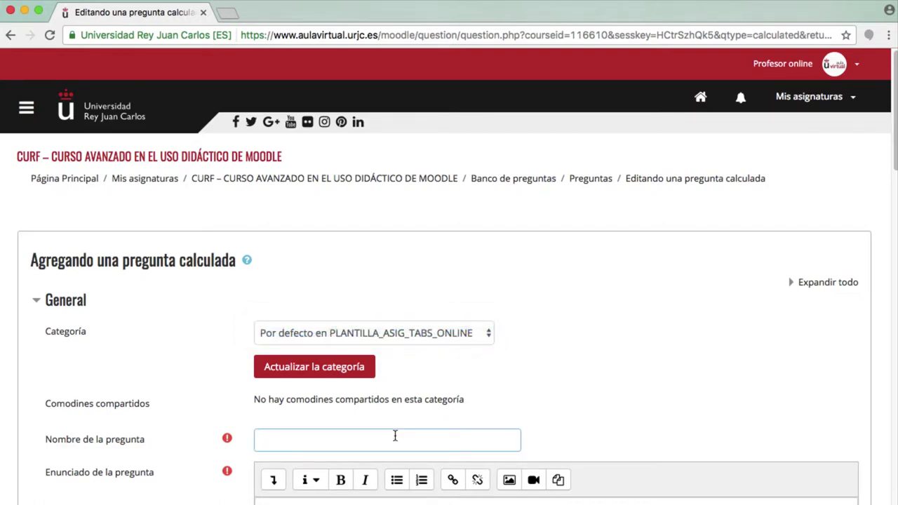
text(Pregunta)
Write the question statement "Un coche recorre {d} km en {h} horas. Calcula su velocidad"
scroll(449, 315, down, 3)
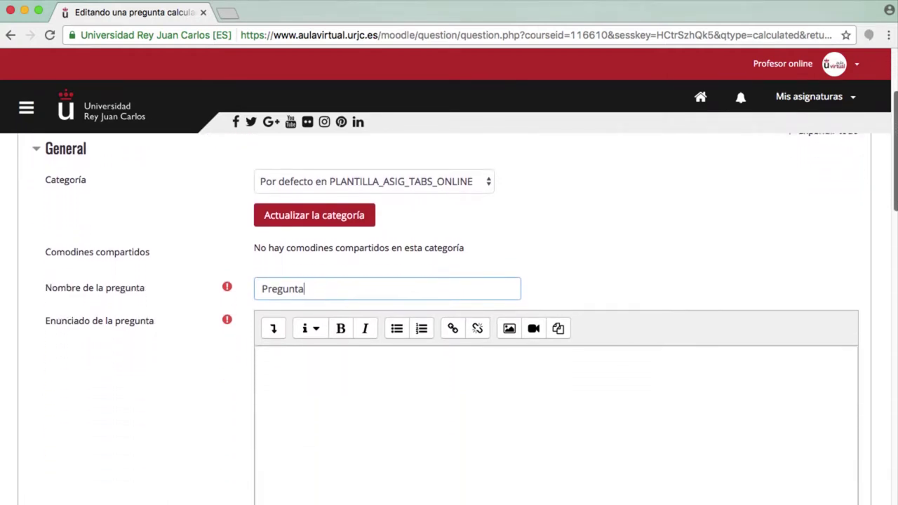
scroll(449, 315, down, 2)
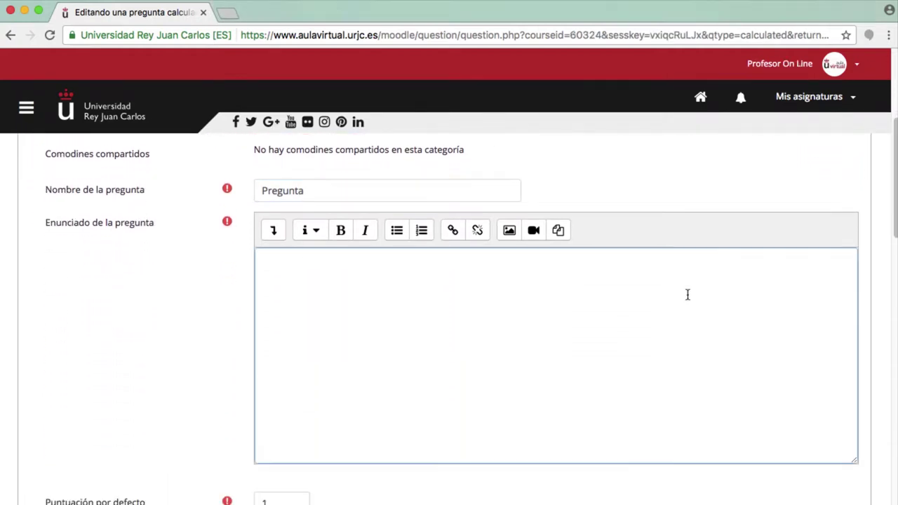
text(Un coche rec)
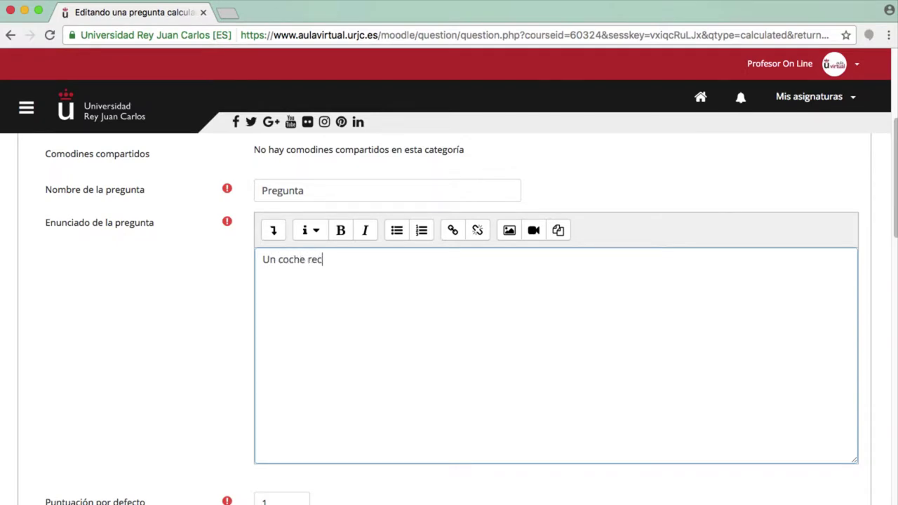
text(orre)
text({d} km en {h} horas. Calcula su velocidad)
drag(343, 261, 355, 262)
click(360, 282)
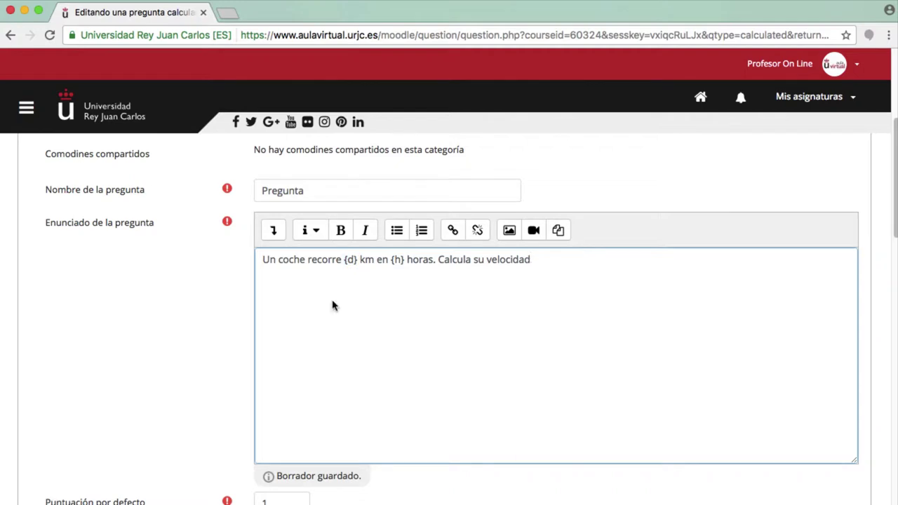
click(153, 330)
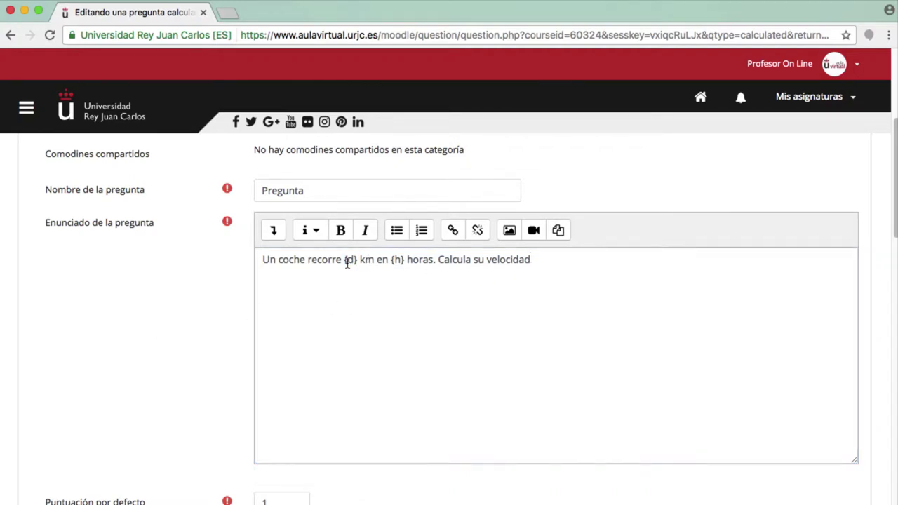
scroll(361, 293, up, 1)
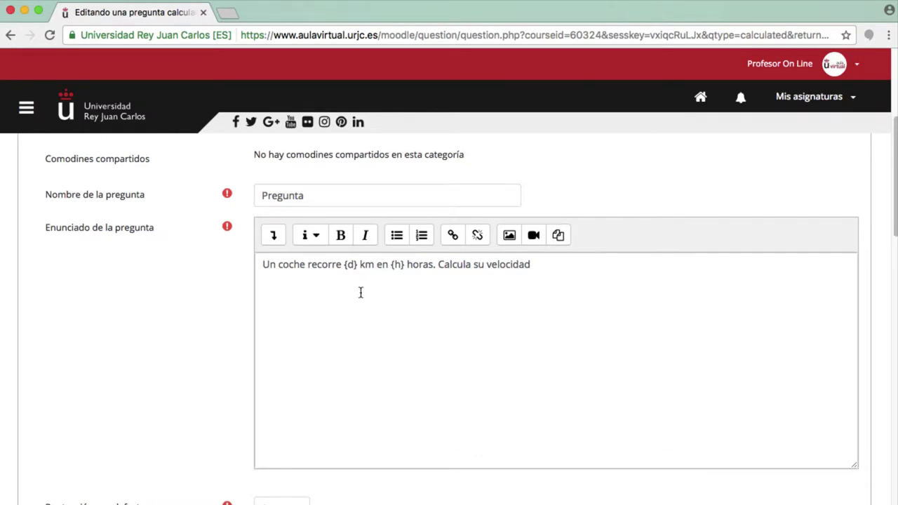
Set the formula for answer 1 to {d}/{h} and its grade to 100%
scroll(168, 292, down, 8)
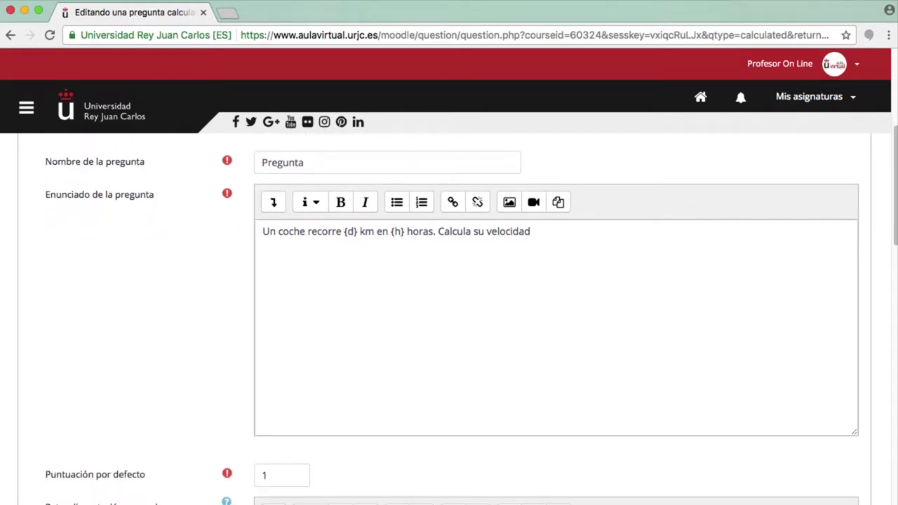
scroll(176, 277, down, 2)
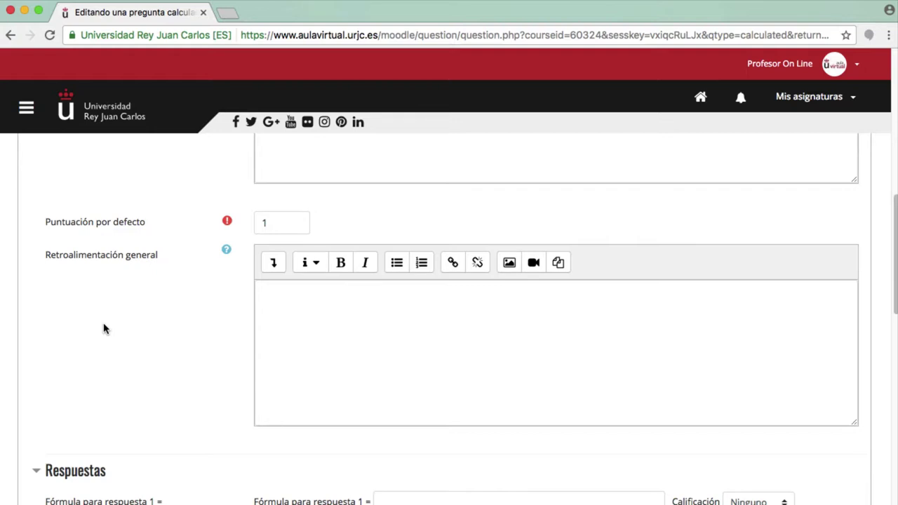
scroll(103, 329, down, 8)
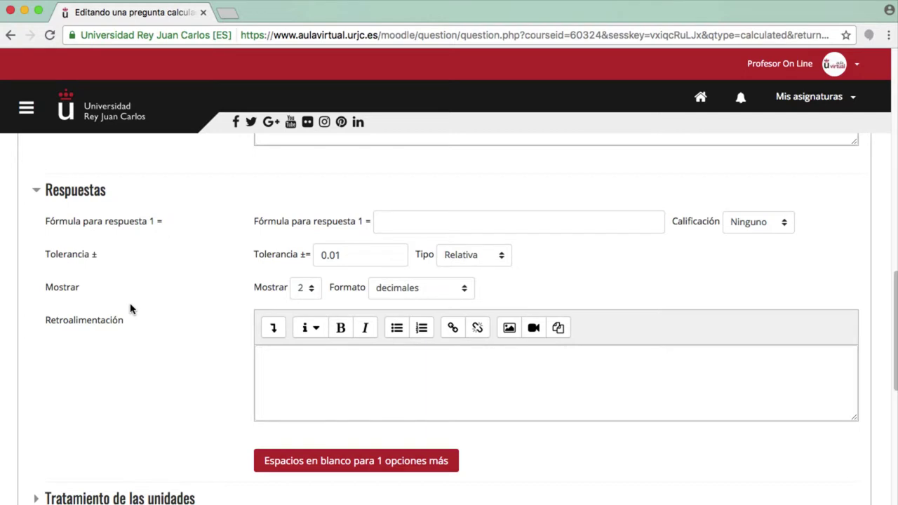
click(458, 223)
text({)
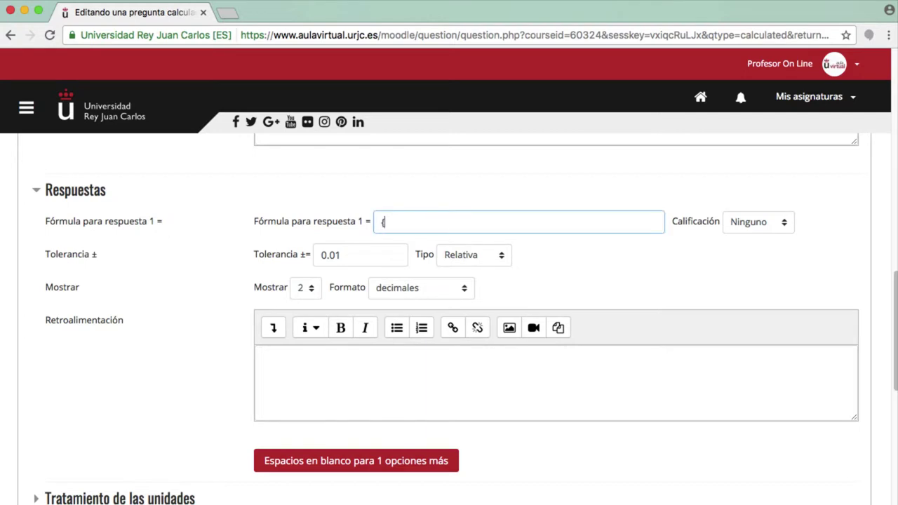
text(d}/{h})
click(735, 222)
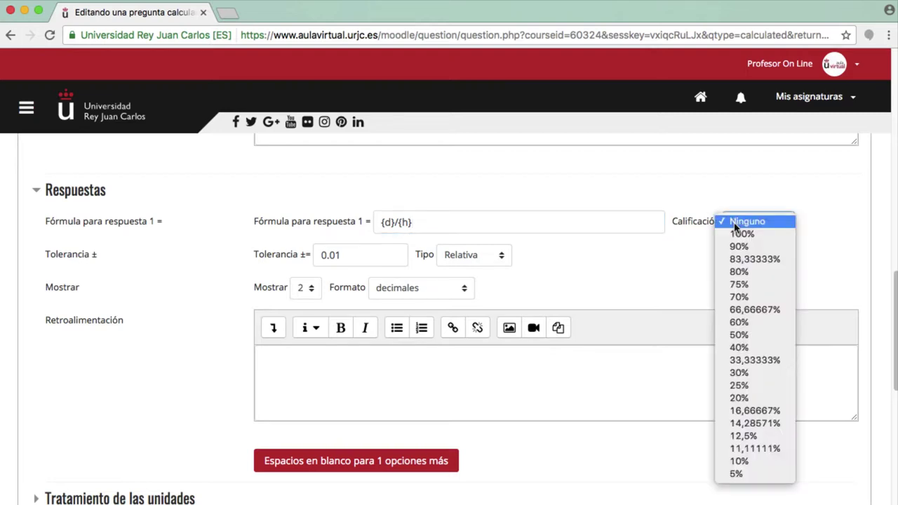
click(737, 234)
Set the answer's tolerance to 0.05 and the tolerance type to Nominal
click(345, 257)
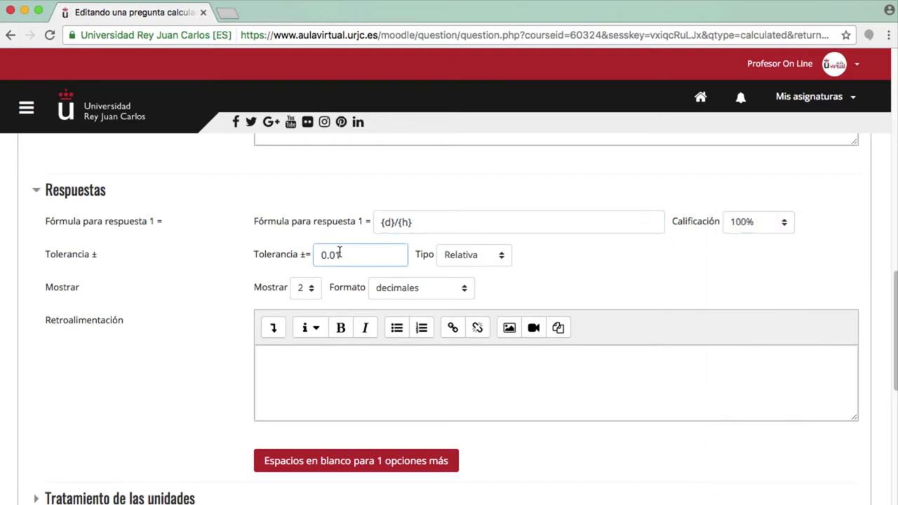
key(BackSpace)
click(649, 265)
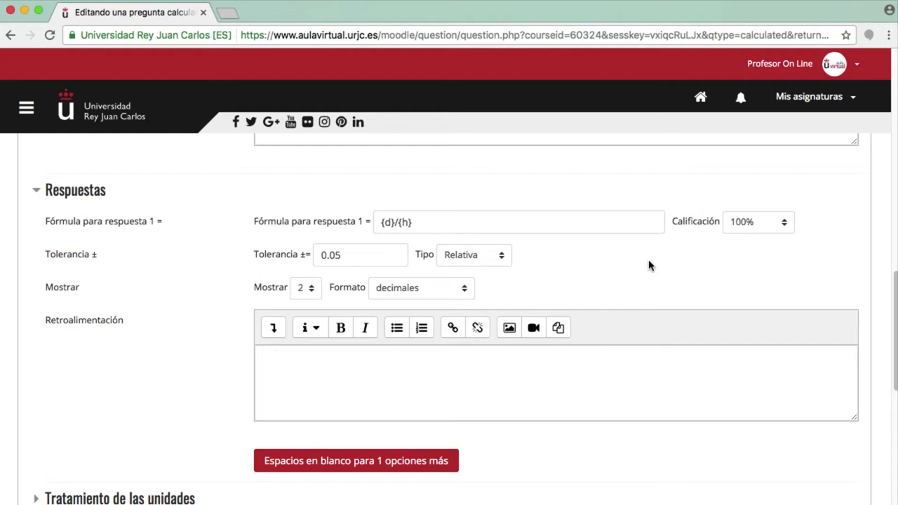
click(474, 261)
click(480, 270)
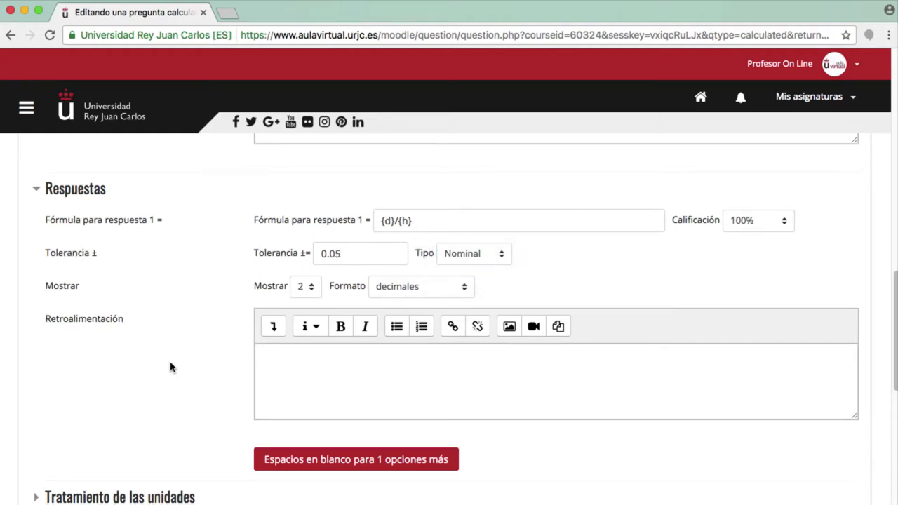
Expand the unit handling settings and keep "Sólo la RESPUESTA-NUMÉRICA se calificará, no permitiéndose unidades"
scroll(171, 367, down, 2)
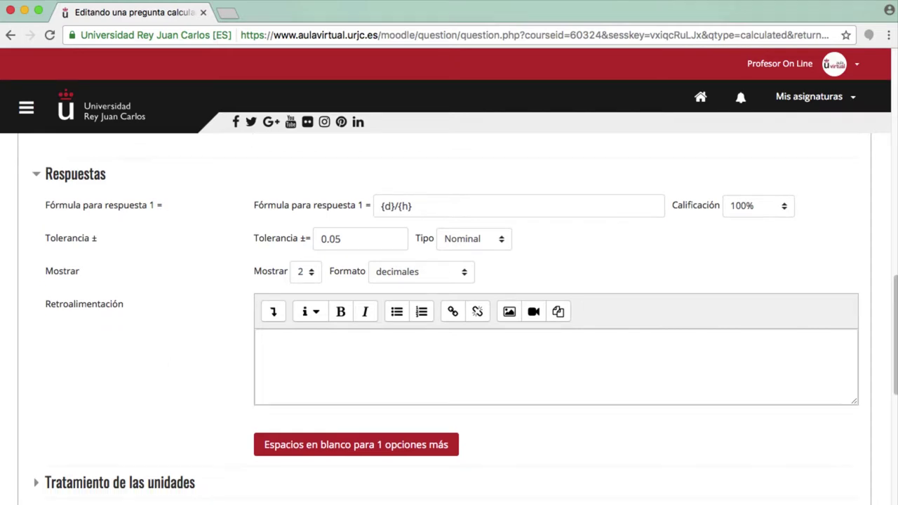
scroll(169, 341, down, 5)
click(130, 273)
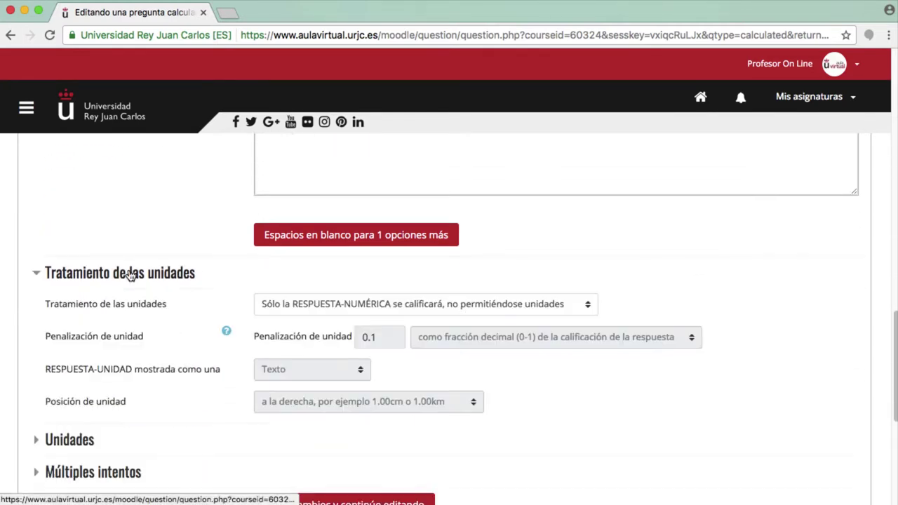
click(291, 301)
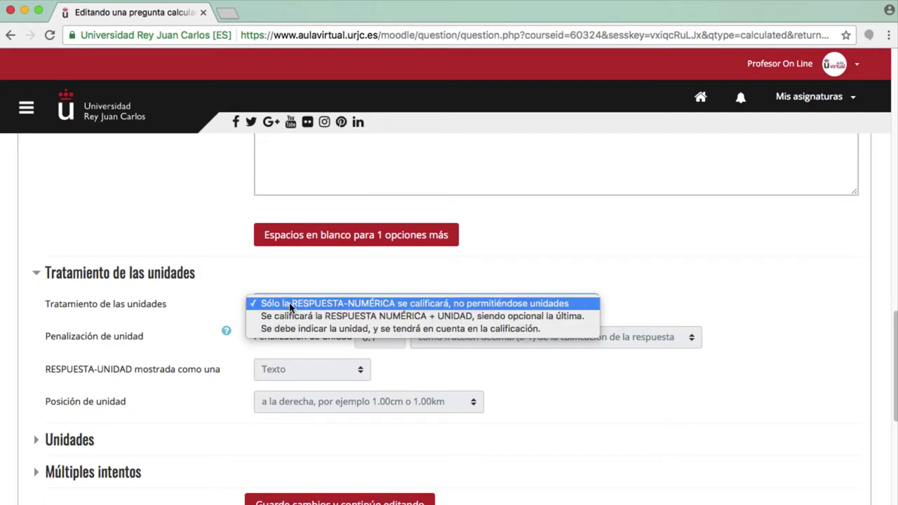
click(292, 304)
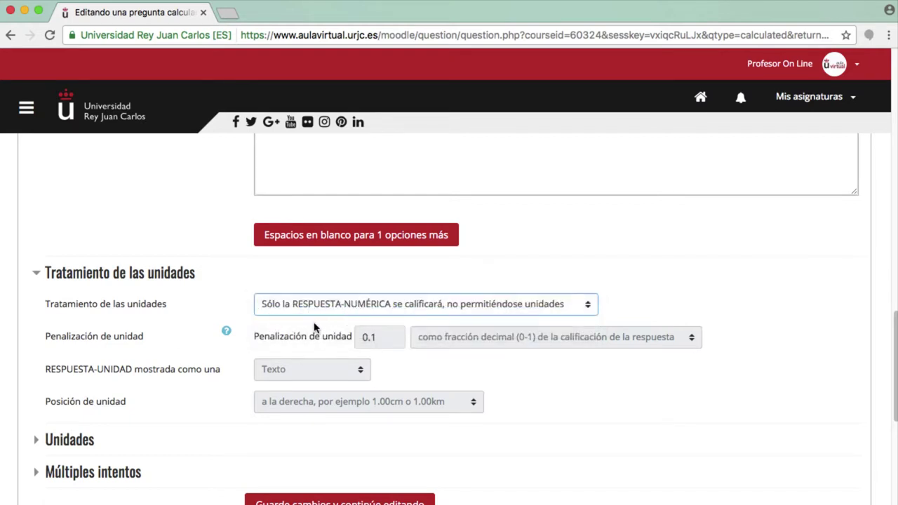
Expand the multiple attempts settings and set the penalty for each incorrect attempt to 25%
click(131, 471)
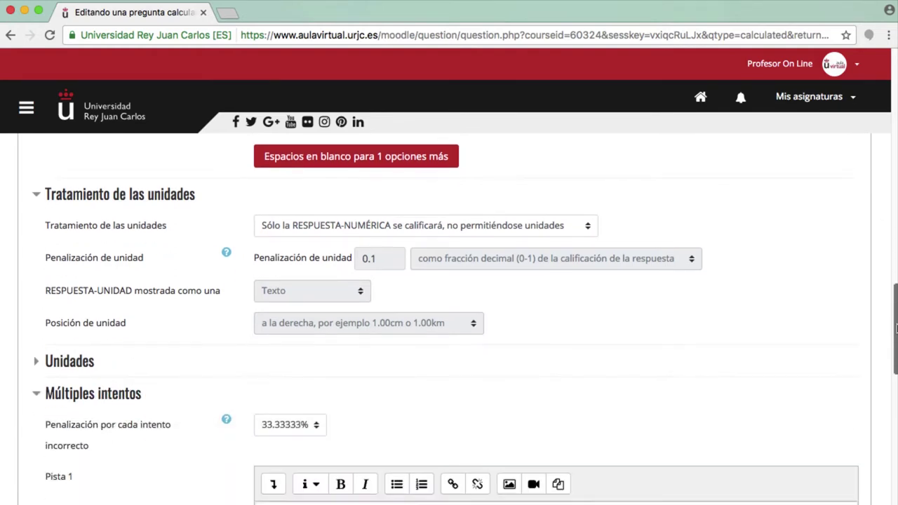
scroll(887, 313, down, 8)
scroll(465, 319, down, 1)
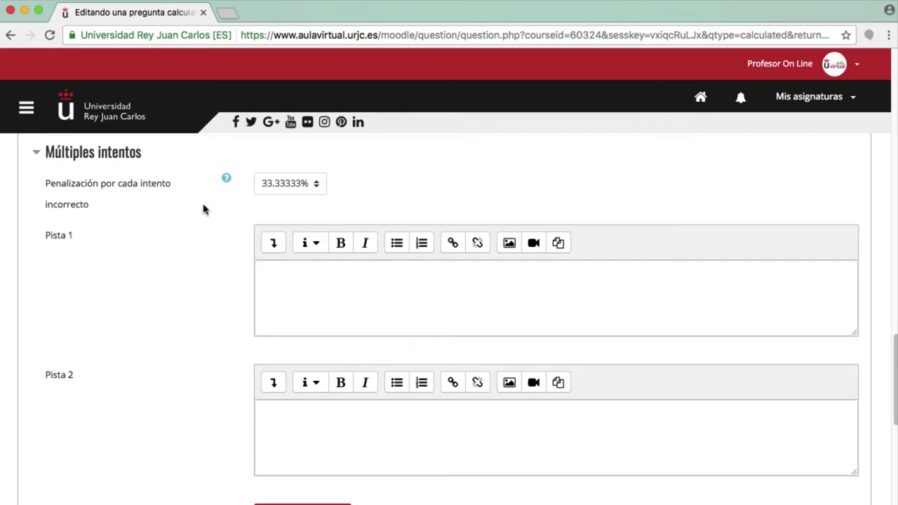
click(280, 186)
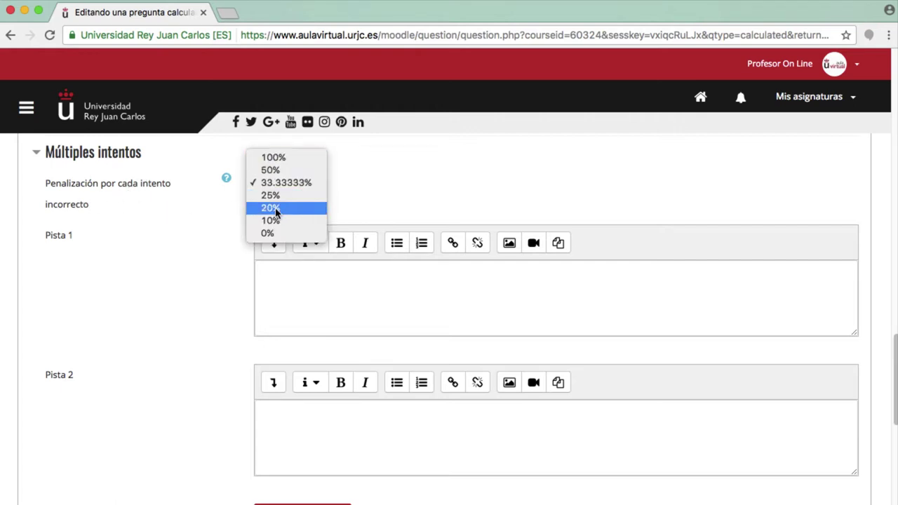
click(276, 200)
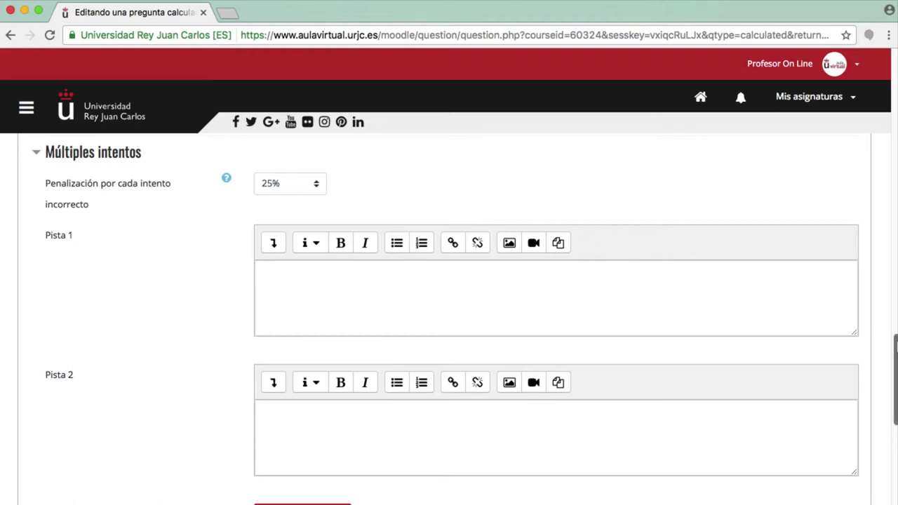
Leave Pista 1 and Pista 2 empty and save the question to proceed to the wildcard dataset properties
scroll(894, 378, down, 2)
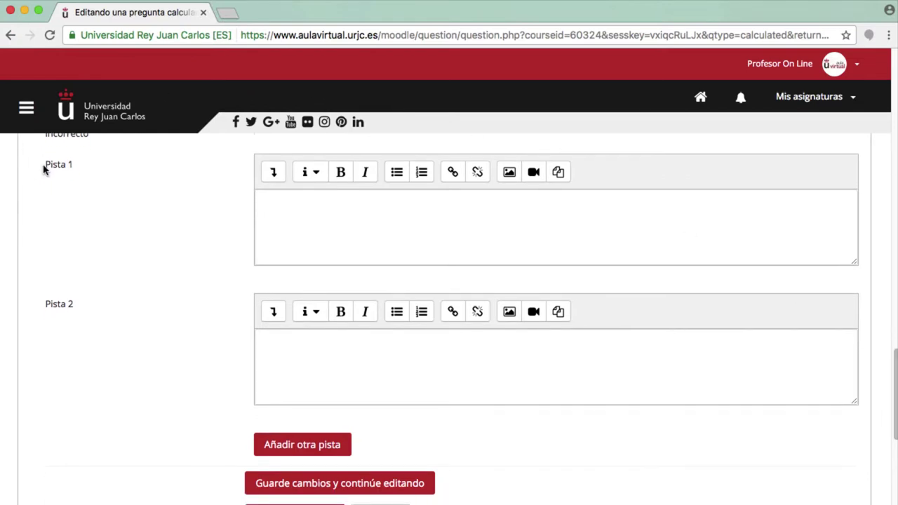
drag(44, 167, 76, 164)
drag(44, 304, 84, 301)
click(190, 365)
drag(895, 393, 891, 420)
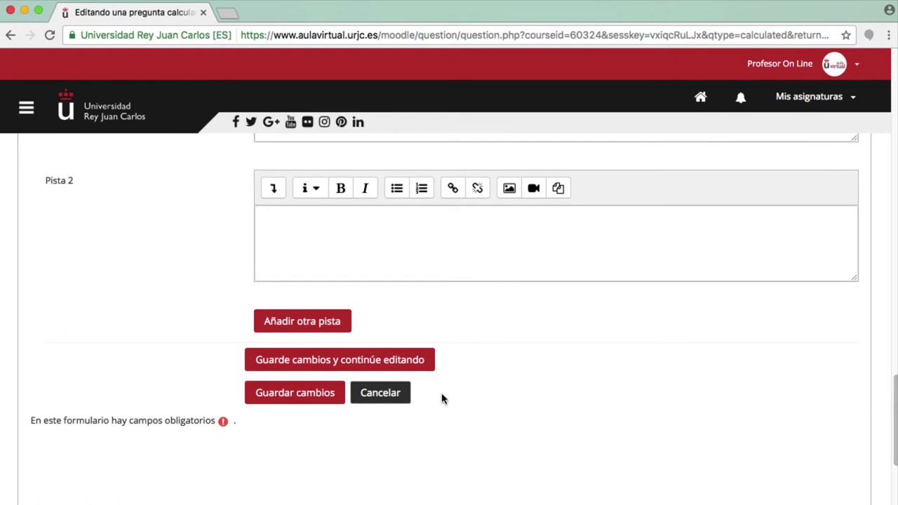
click(273, 399)
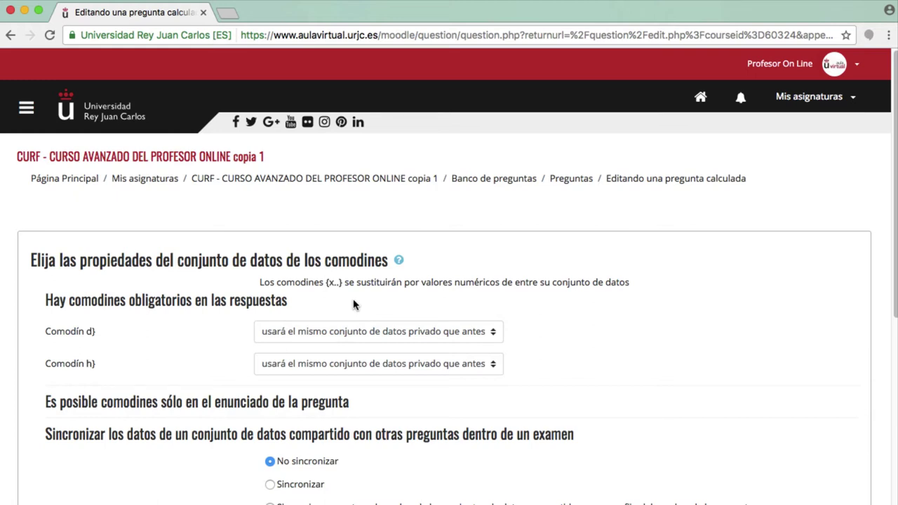
Set wildcards d and h to "usará un nuevo conjunto de datos compartido", keep "No sincronizar", and continue to the dataset items page
click(348, 332)
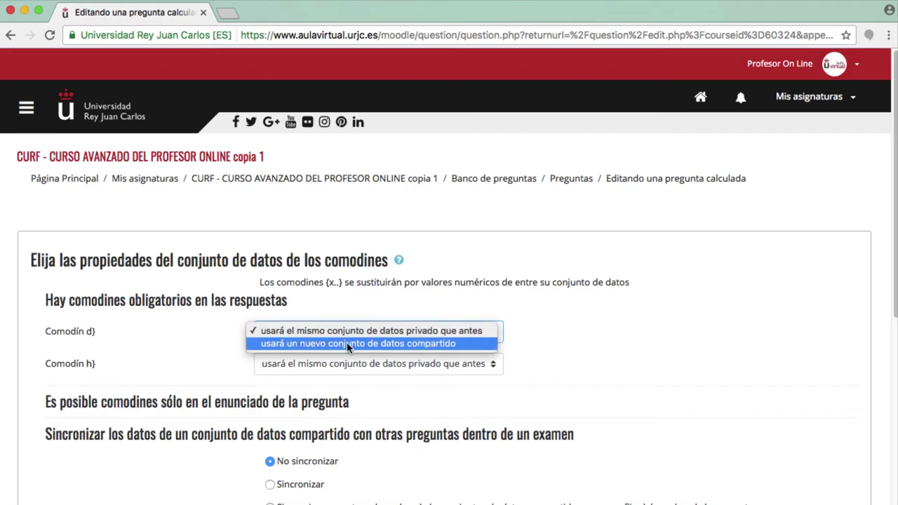
click(346, 343)
click(351, 363)
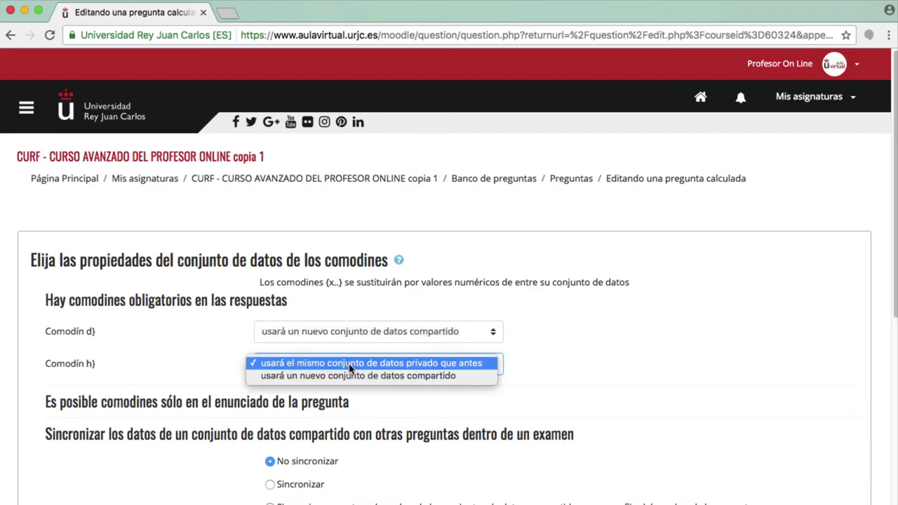
click(352, 377)
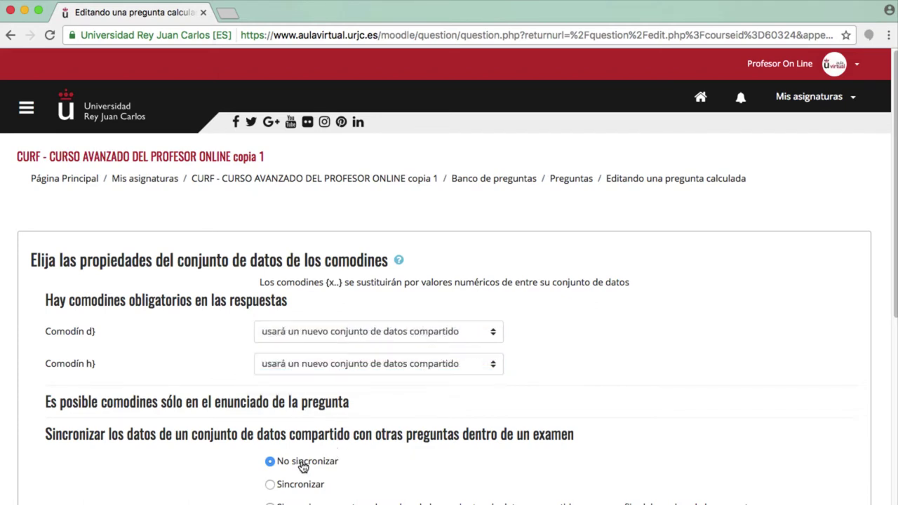
scroll(884, 237, down, 5)
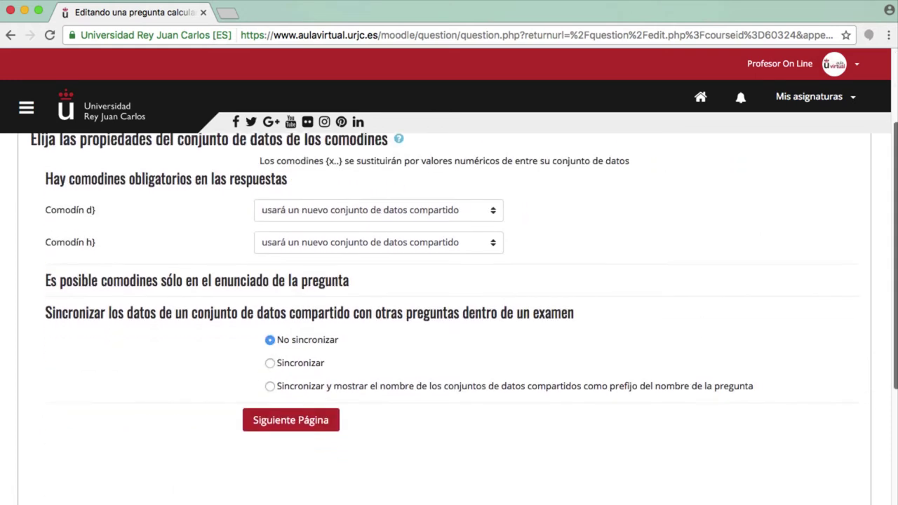
Set the item to add to 456 for shared wildcard d and 12 for shared wildcard h
click(254, 365)
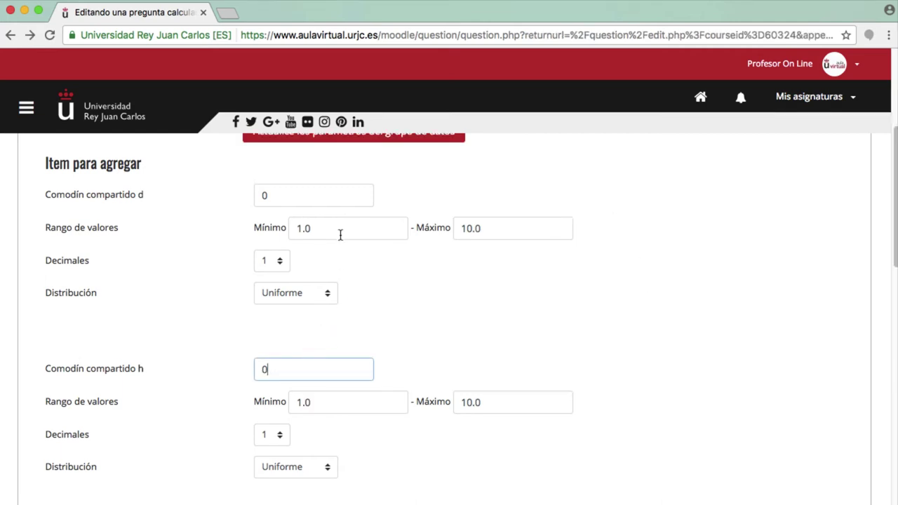
click(330, 196)
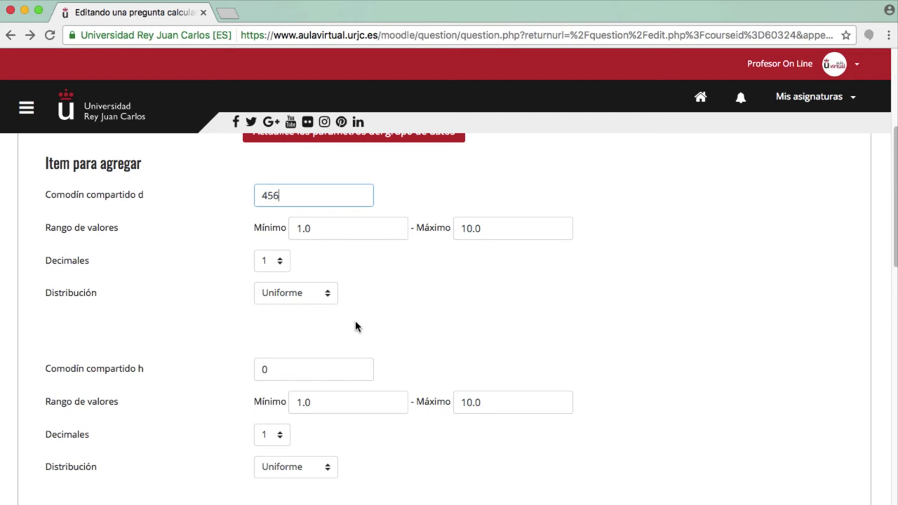
click(330, 365)
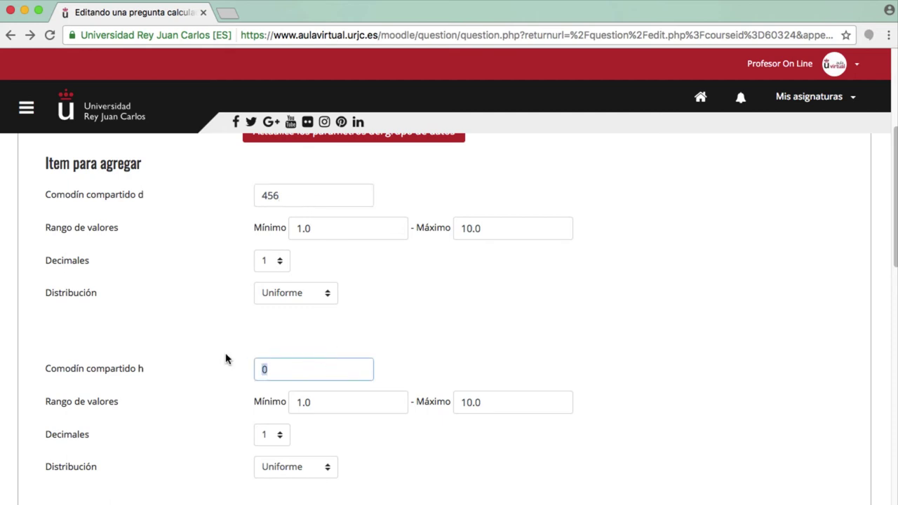
text(12)
click(423, 335)
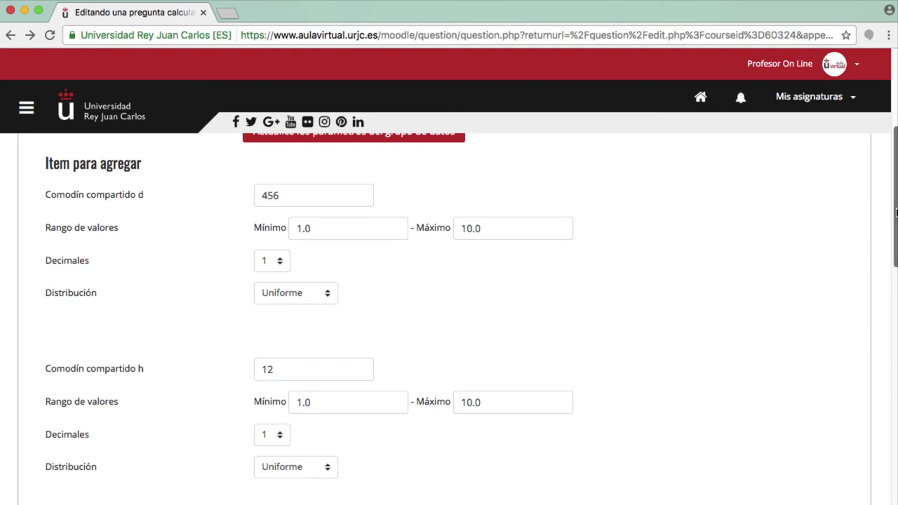
Keep 20 as the number of new value sets and add them to the wildcards
drag(896, 213, 884, 370)
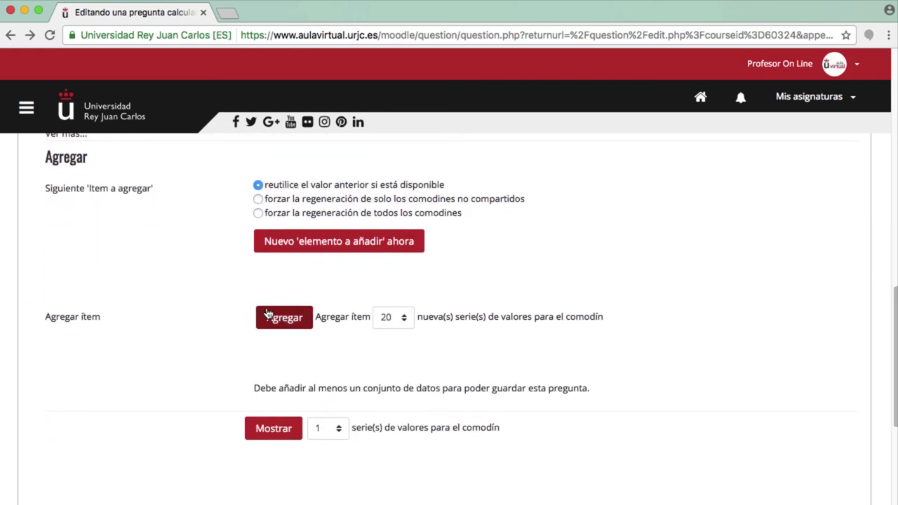
click(383, 322)
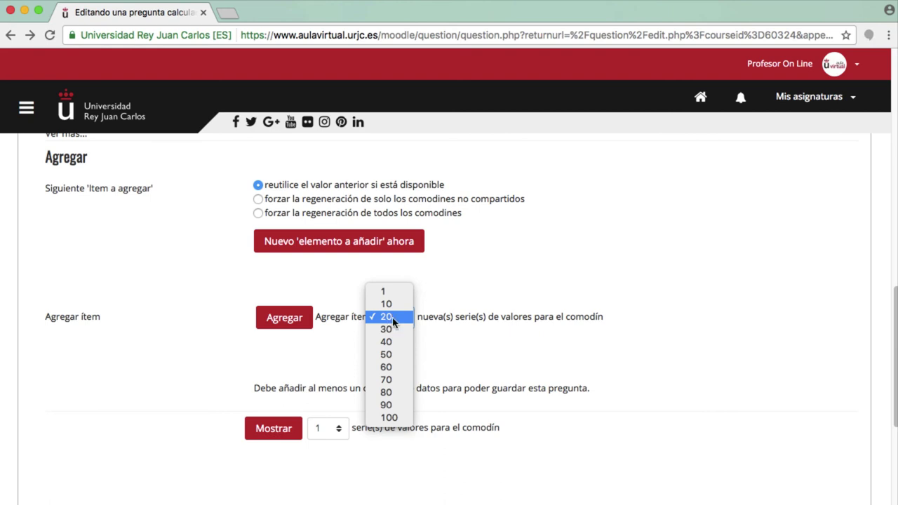
click(390, 317)
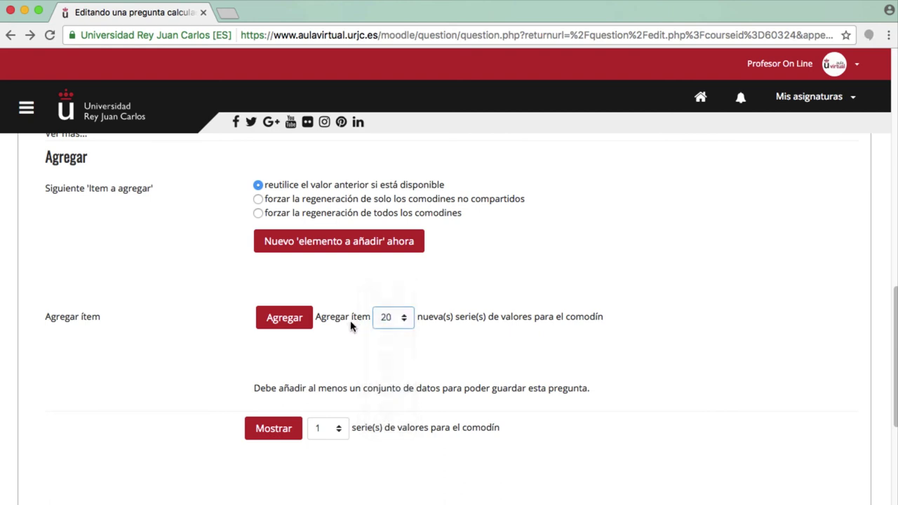
click(300, 321)
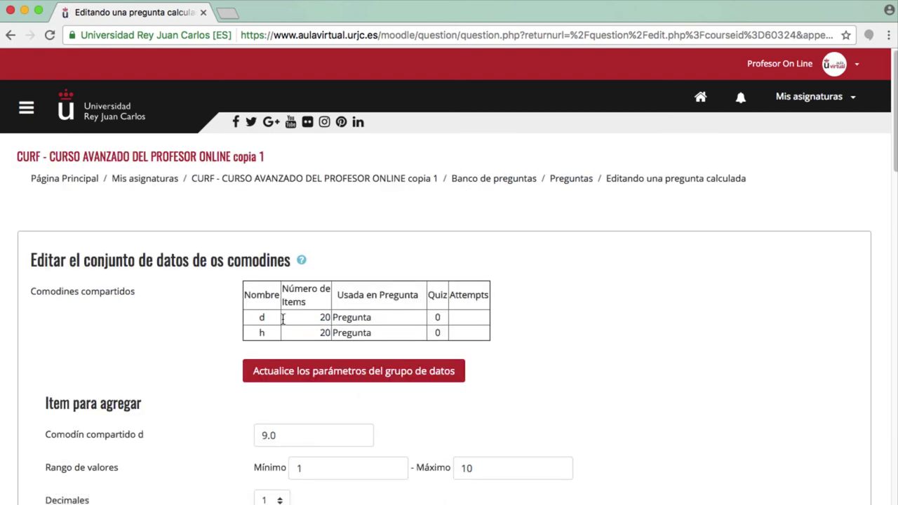
Display 5 sets of wildcard values and review them down to the end of the page
scroll(893, 96, down, 10)
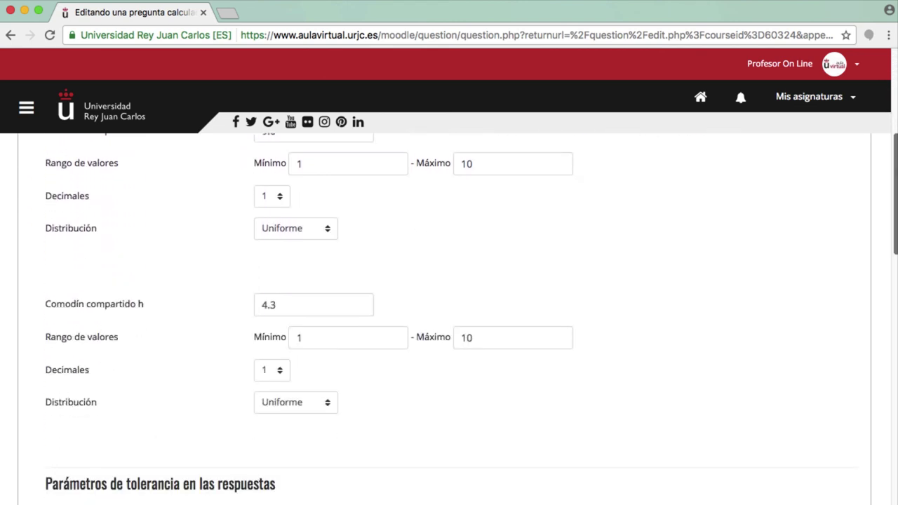
scroll(889, 325, down, 10)
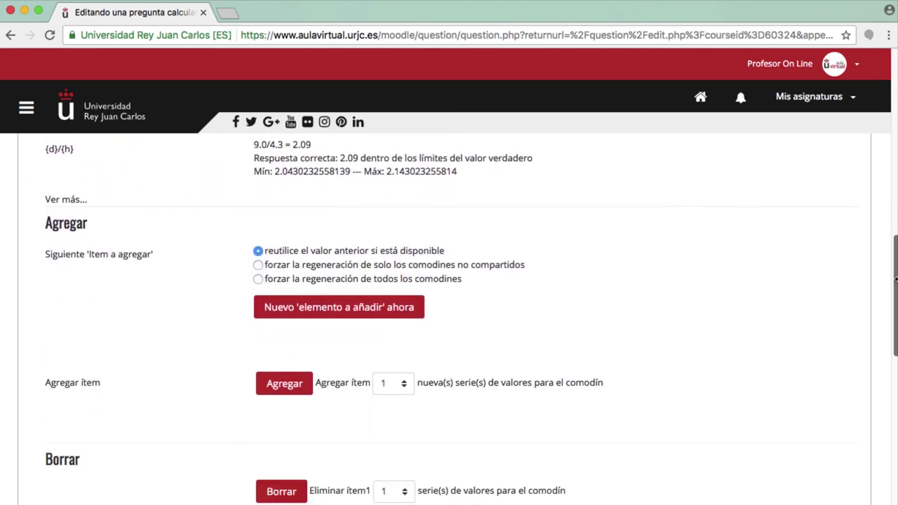
scroll(890, 326, down, 5)
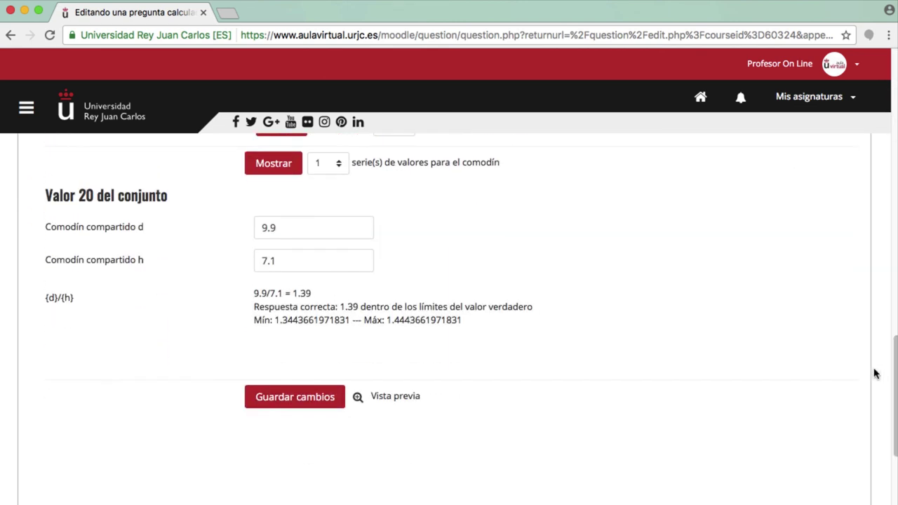
click(327, 167)
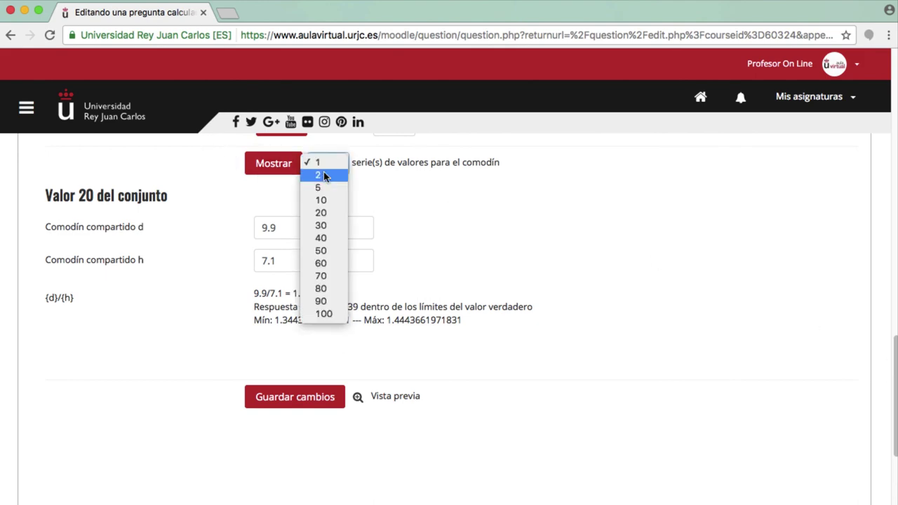
click(327, 176)
click(268, 166)
drag(895, 133, 870, 467)
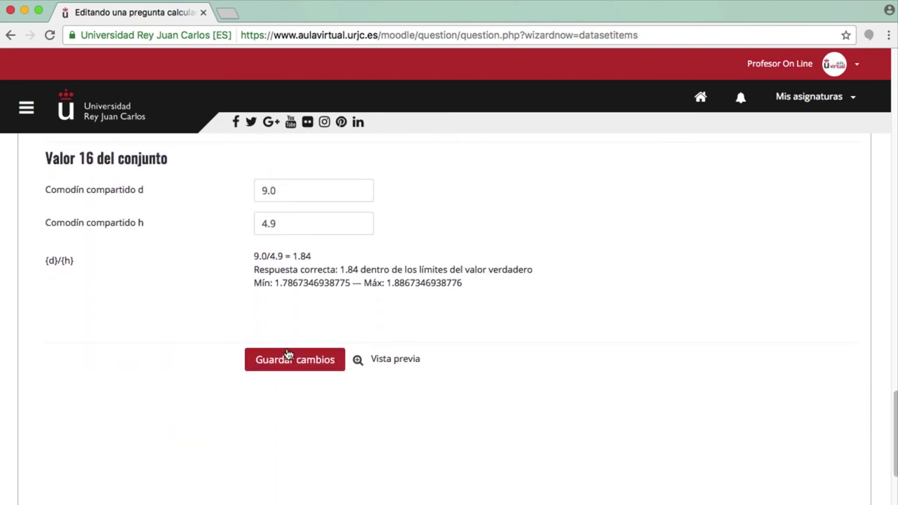